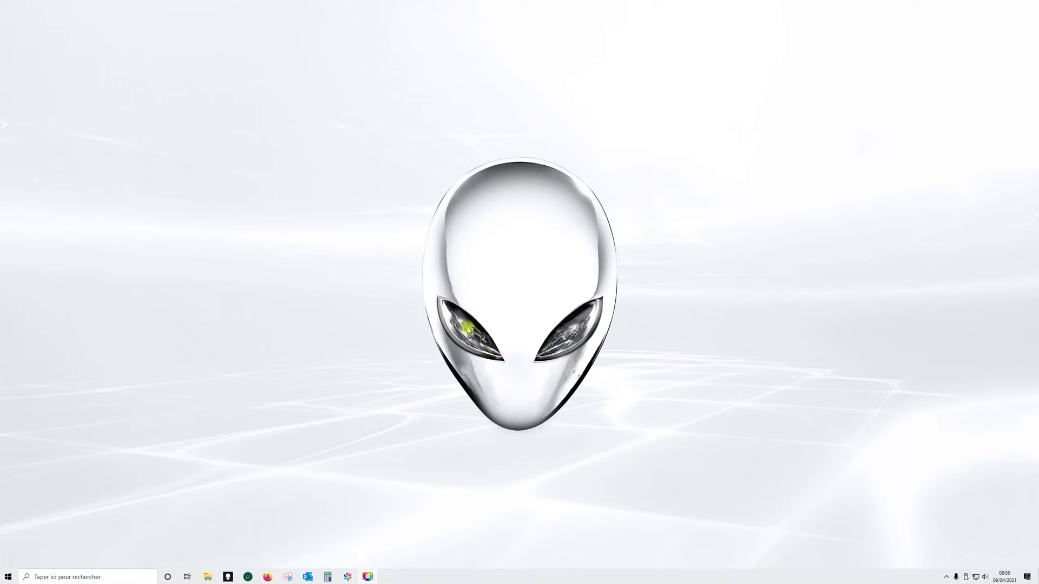
Launch NVIDIA Control Panel, keep desktop scaling on the GPU, and show the image-with-preview page
right_click(433, 281)
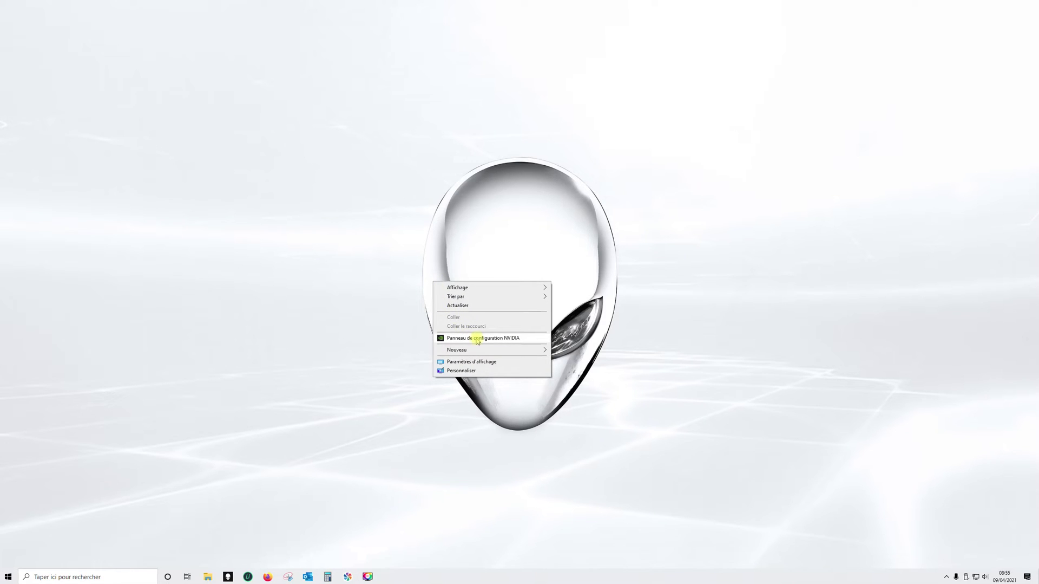
left_click(477, 338)
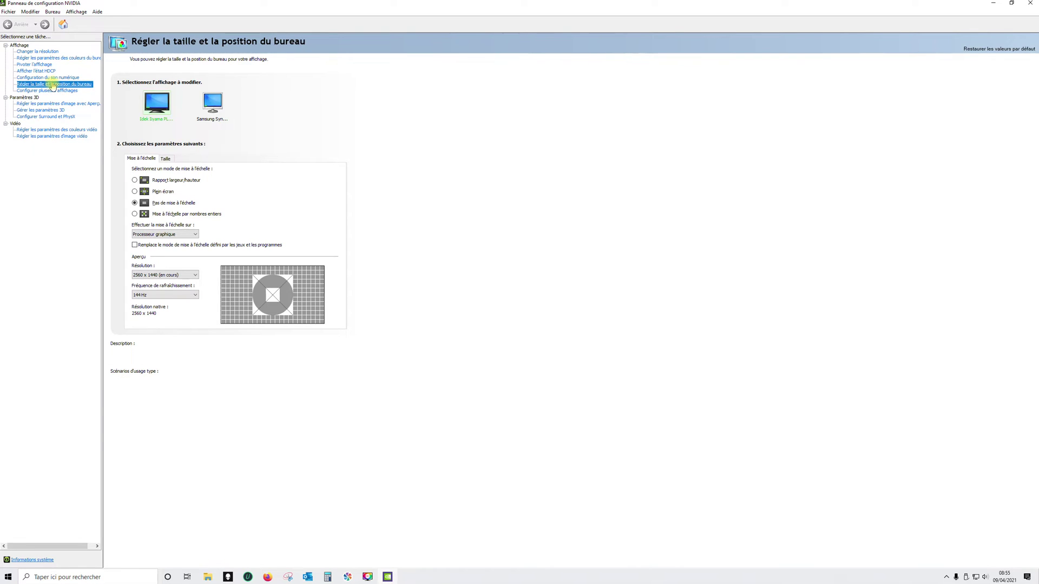
mouse_move(173, 202)
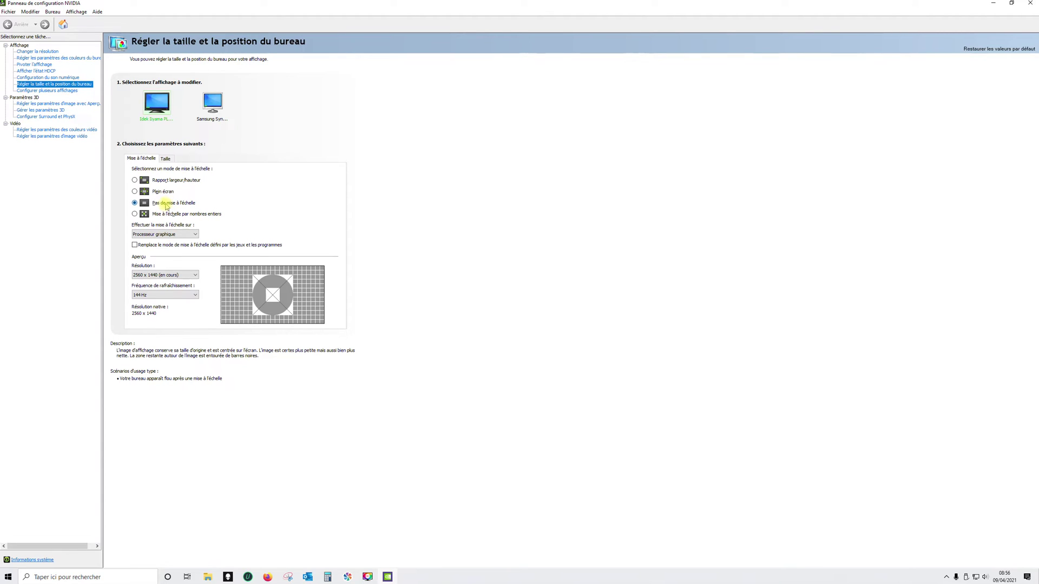
left_click(155, 236)
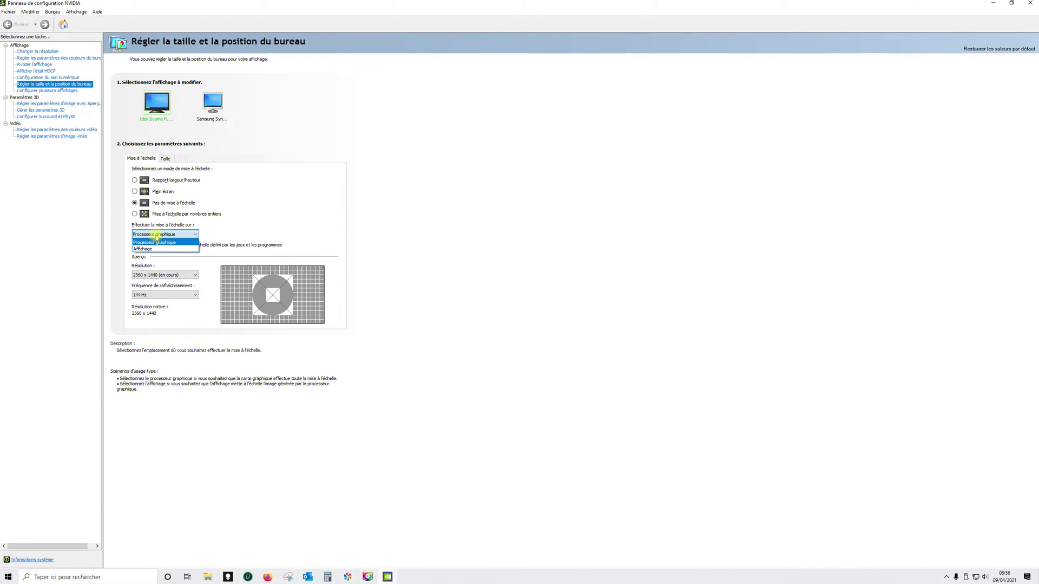
left_click(157, 236)
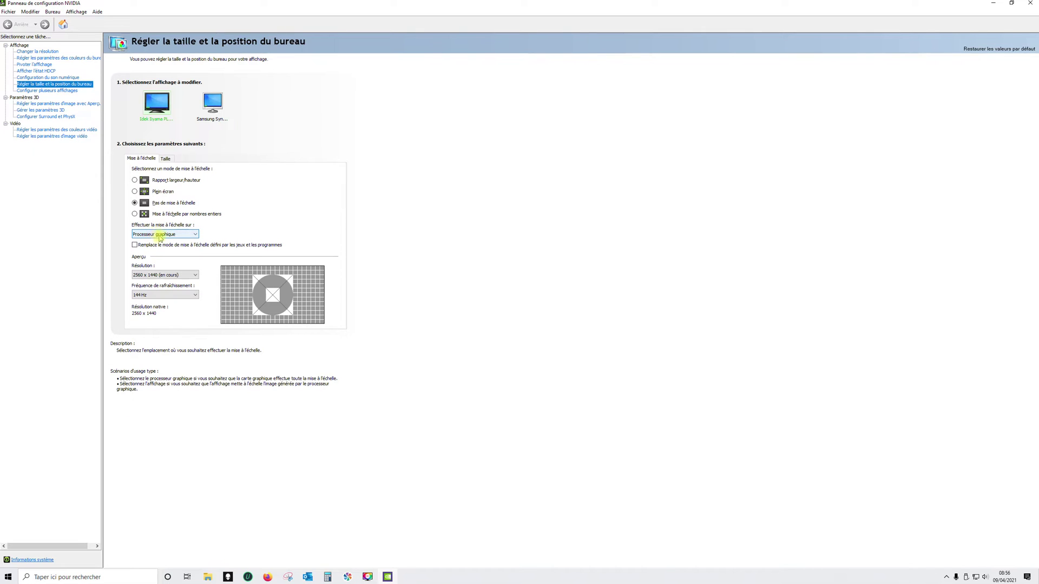
left_click(995, 563)
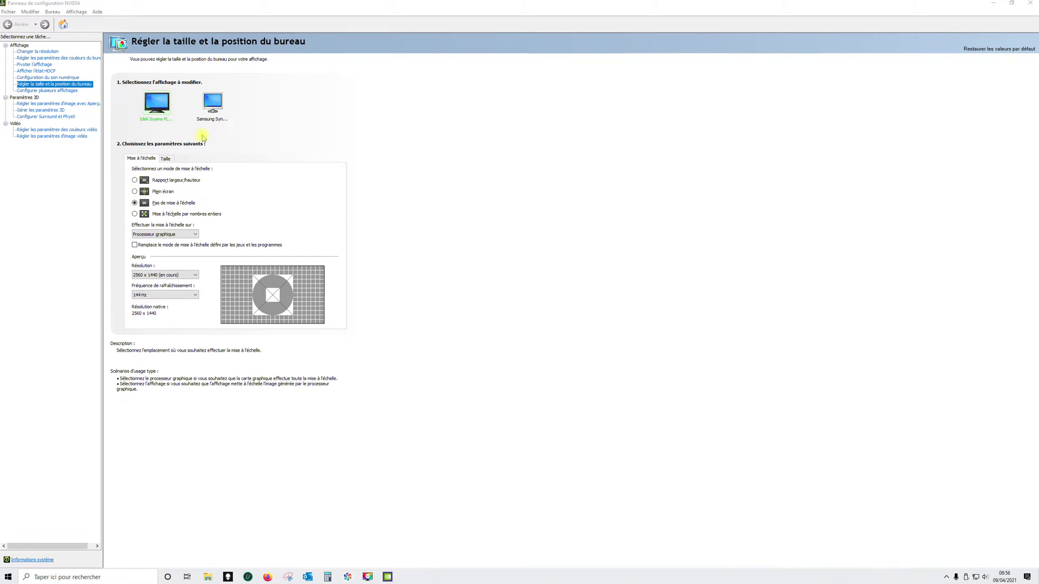
left_click(52, 103)
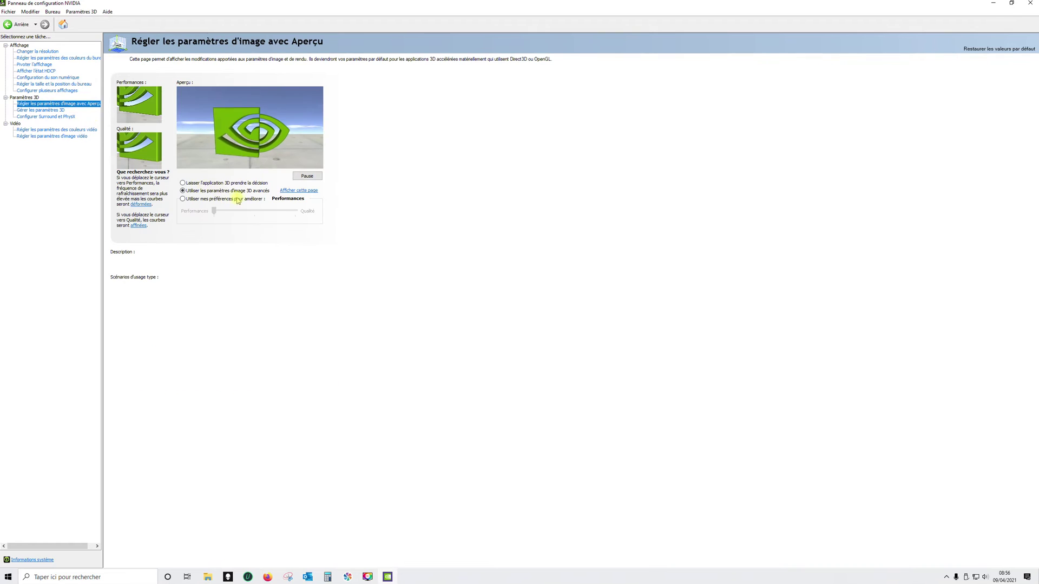
Set the 3D image preference slider to Performances, then apply and confirm with Oui
left_click(189, 199)
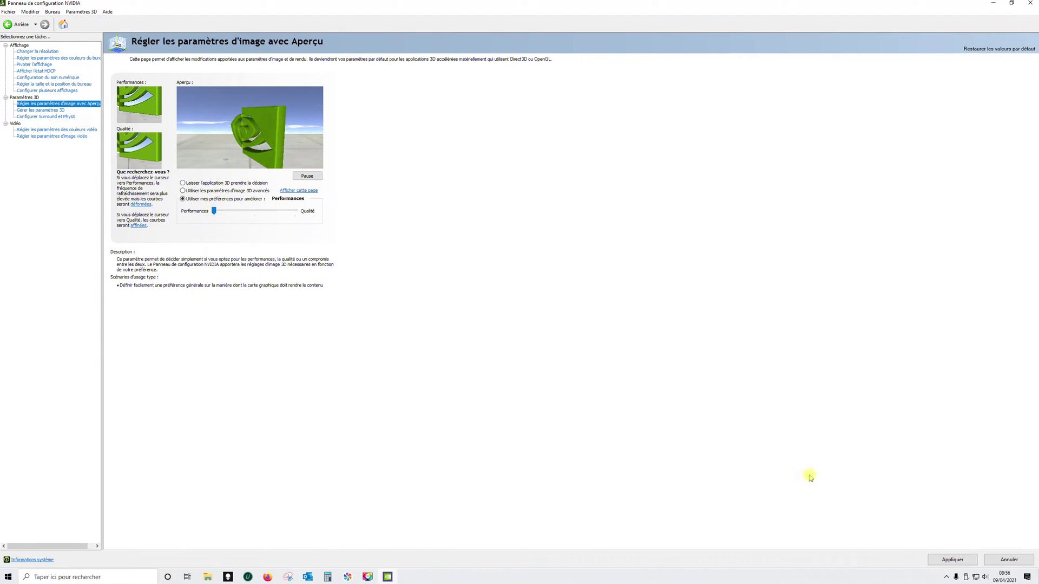
left_click(932, 559)
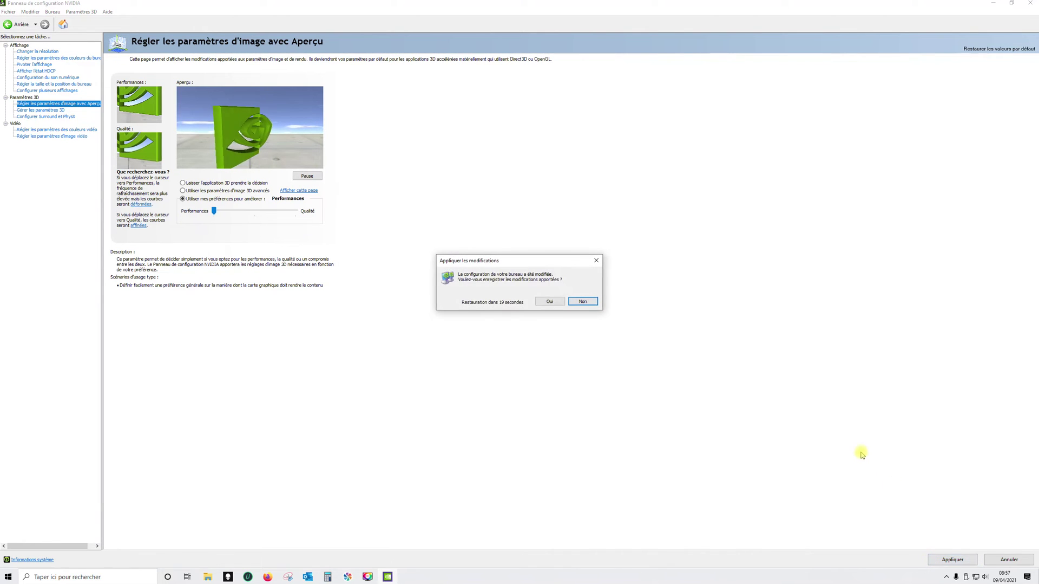
left_click(548, 302)
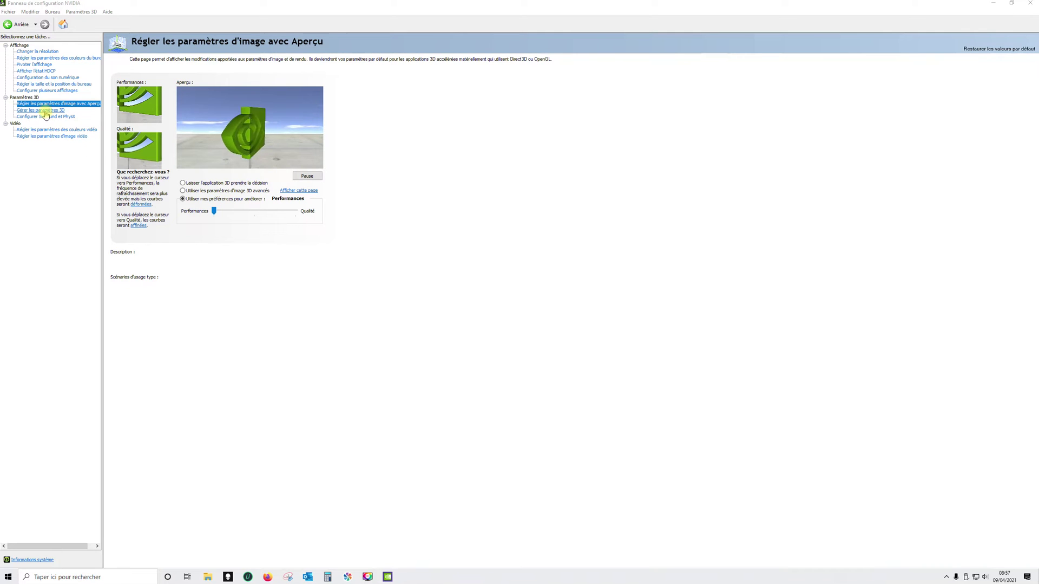
On Gérer les paramètres 3D, leave Lissage d'images at Désactivé and select Filtrage de texture - qualité
left_click(48, 111)
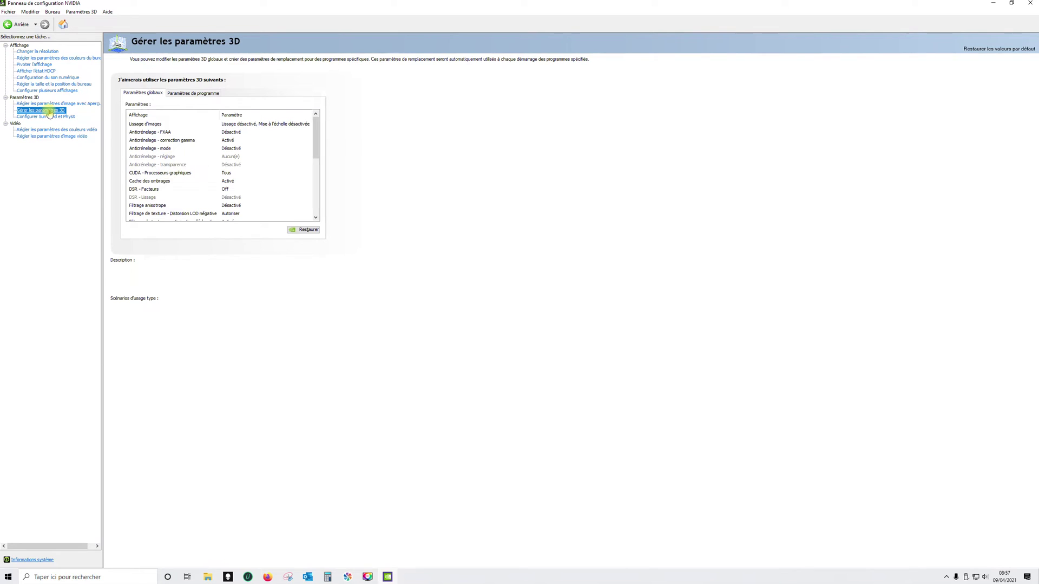
left_click(148, 125)
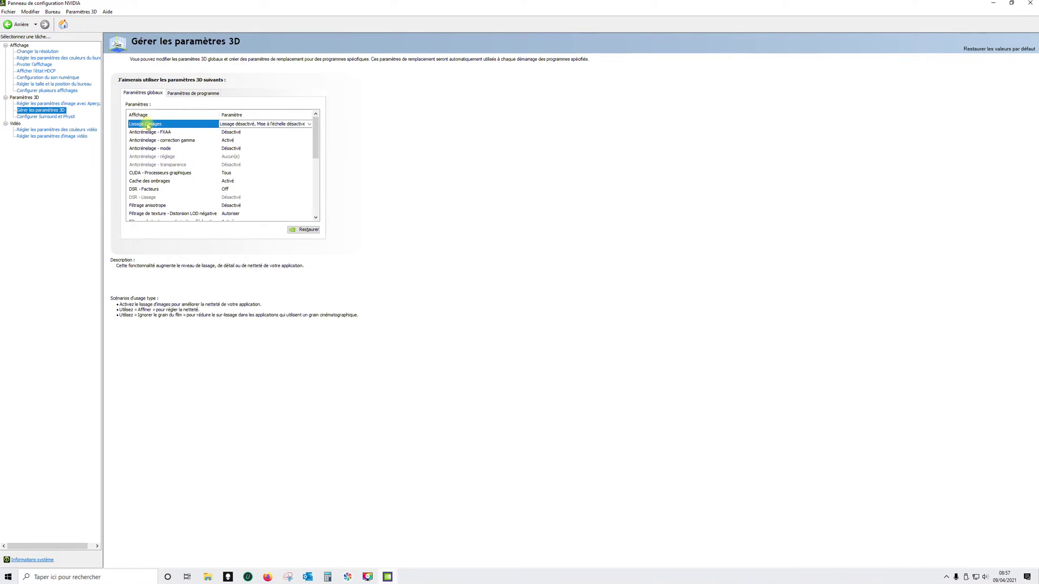
left_click(277, 124)
left_click(310, 124)
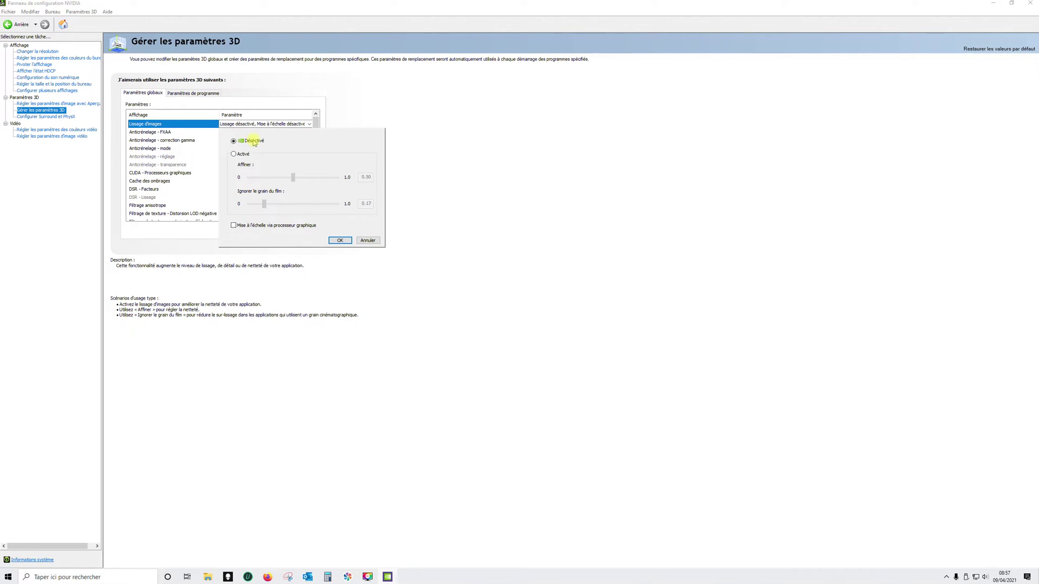
left_click(340, 240)
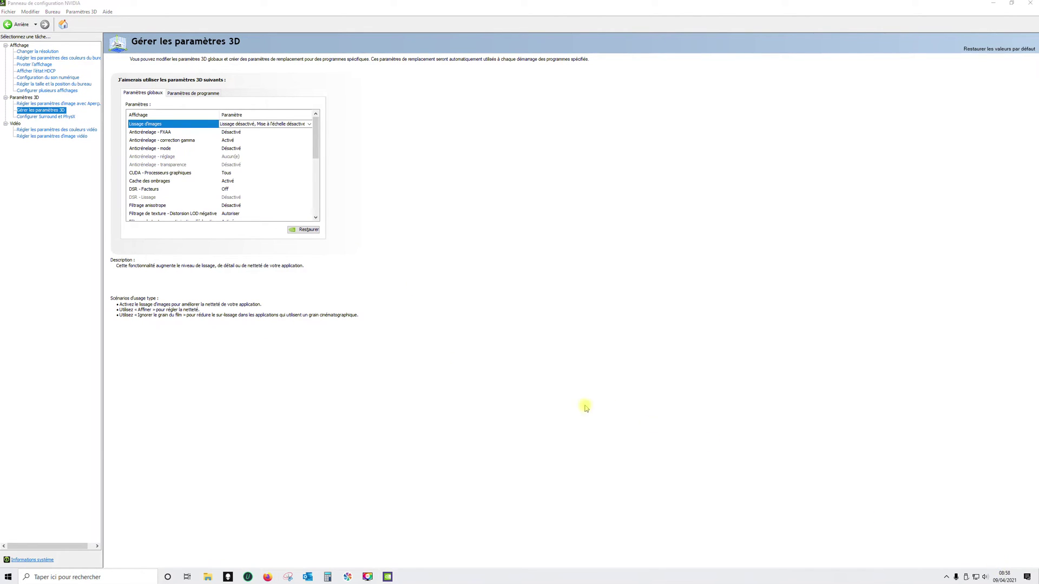
mouse_move(150, 147)
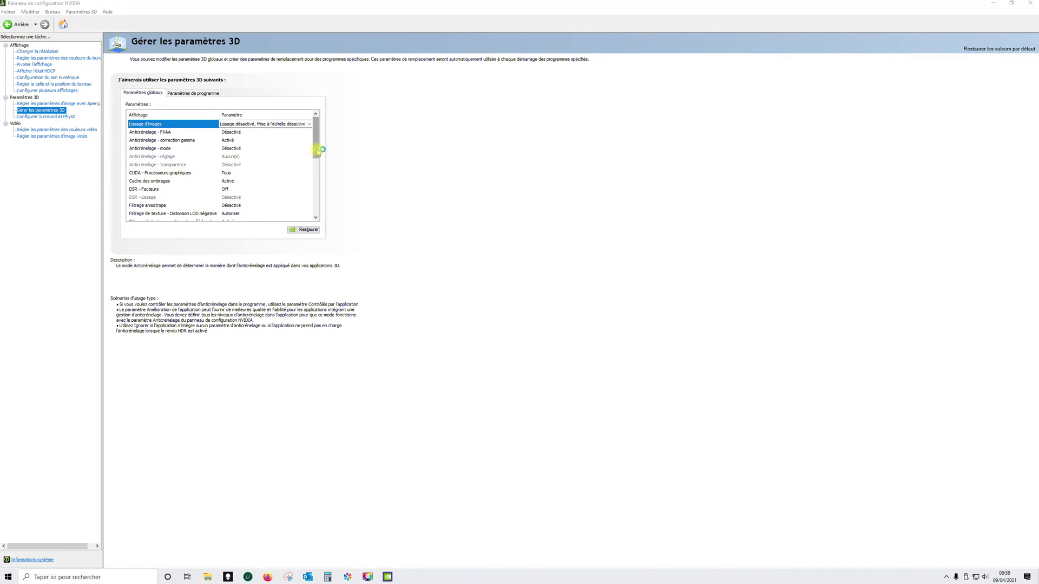
left_click_drag(318, 151, 316, 179)
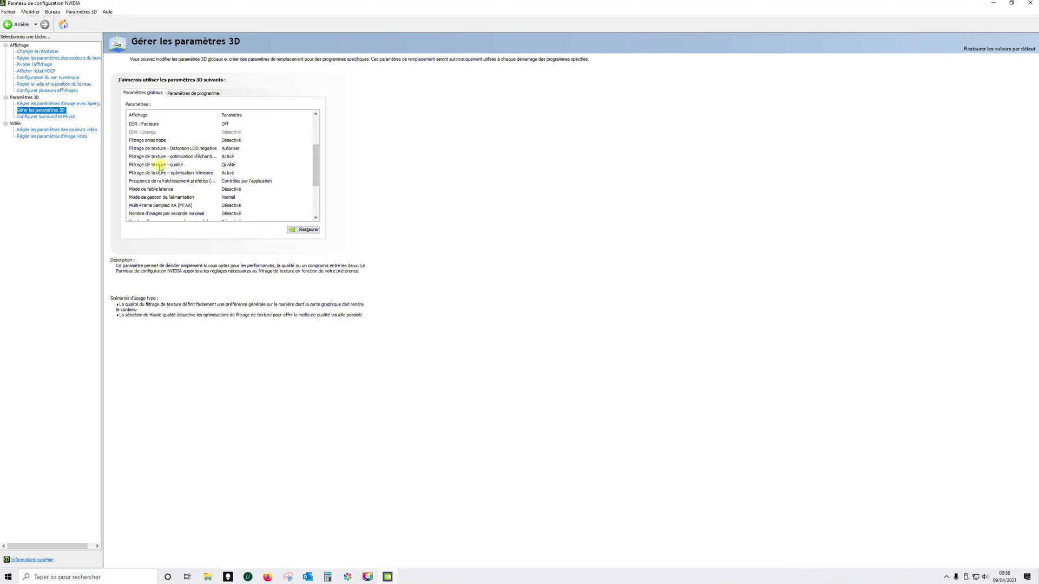
left_click(159, 166)
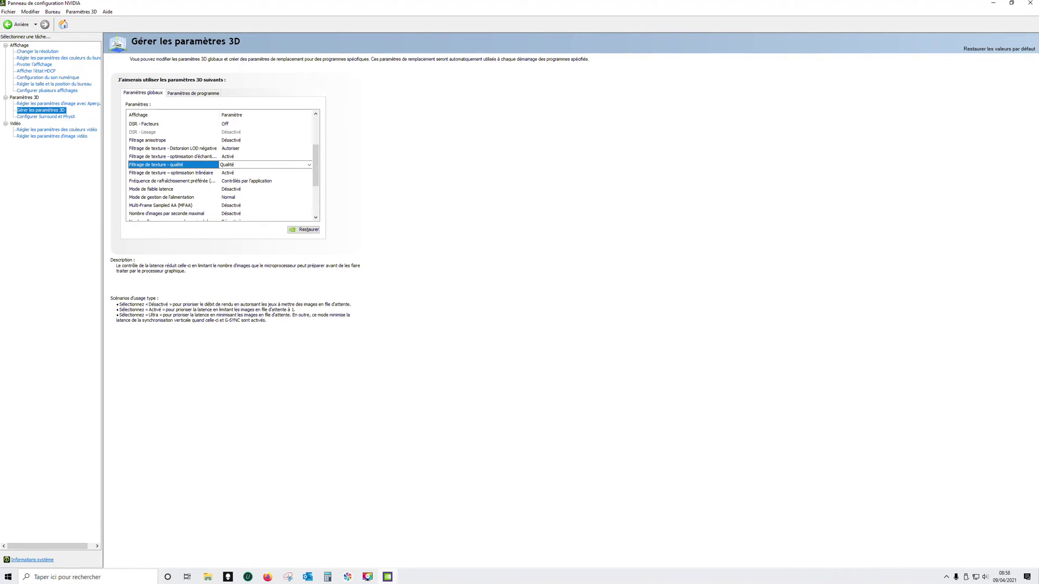
Change global texture filtering quality from Qualité to Hautes performances
left_click(309, 166)
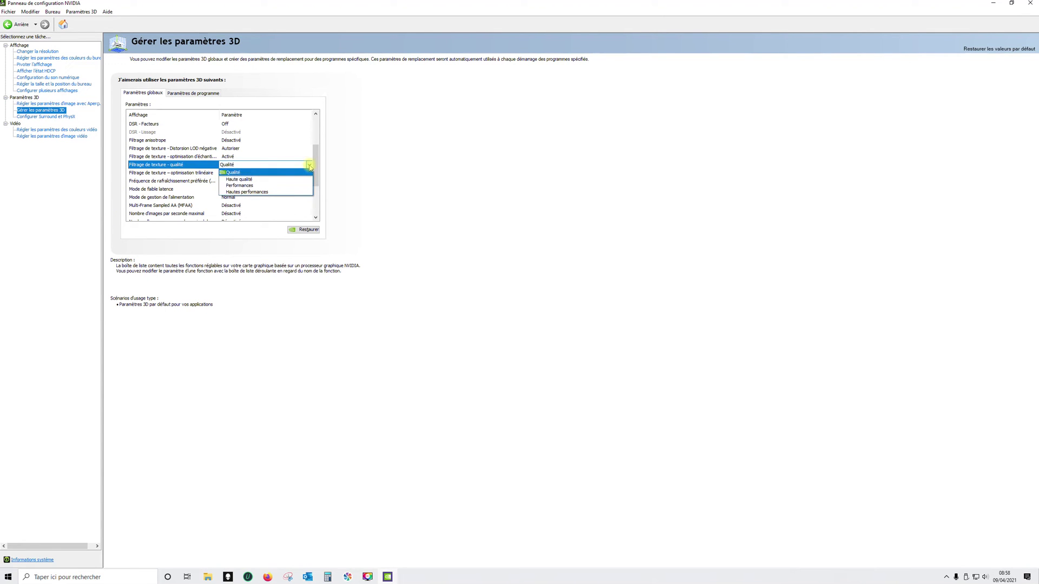
left_click(310, 167)
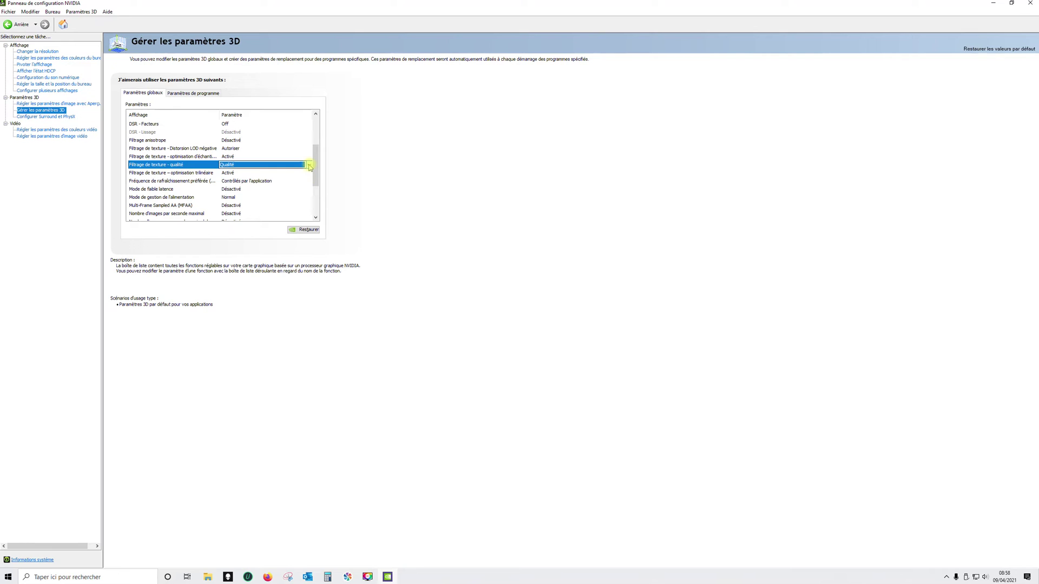
left_click(309, 165)
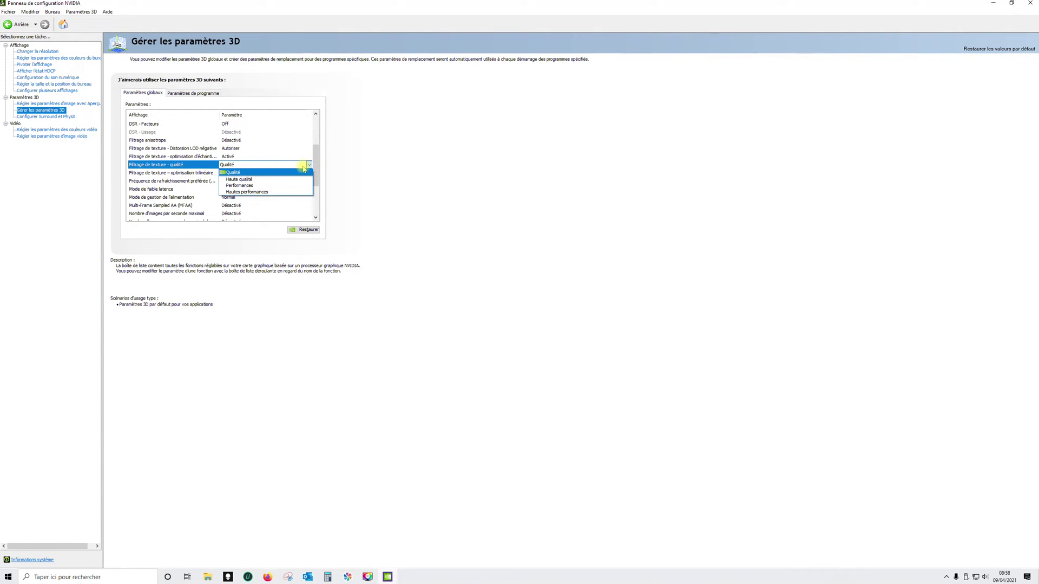
left_click(311, 166)
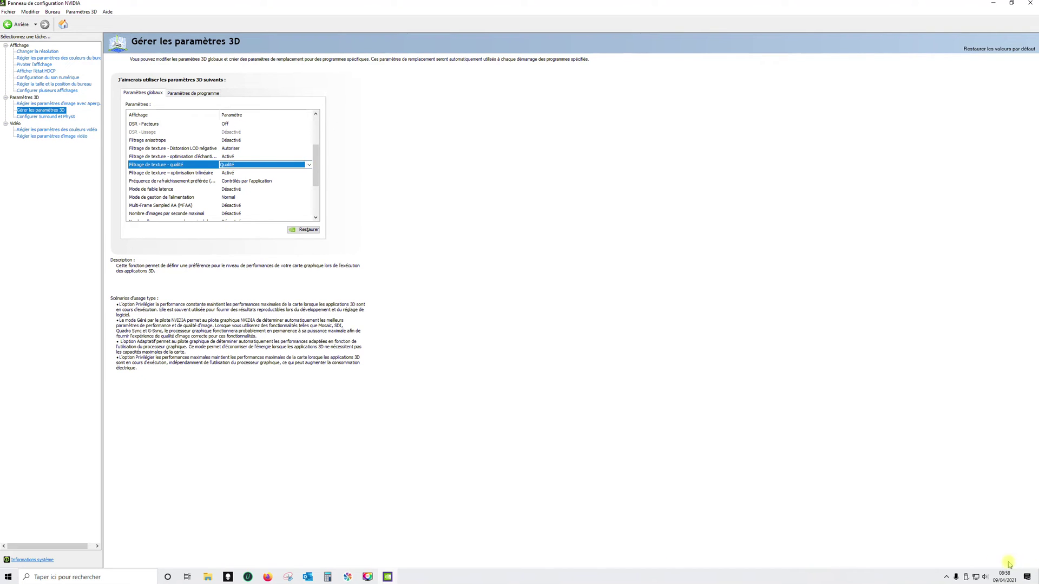
left_click(309, 166)
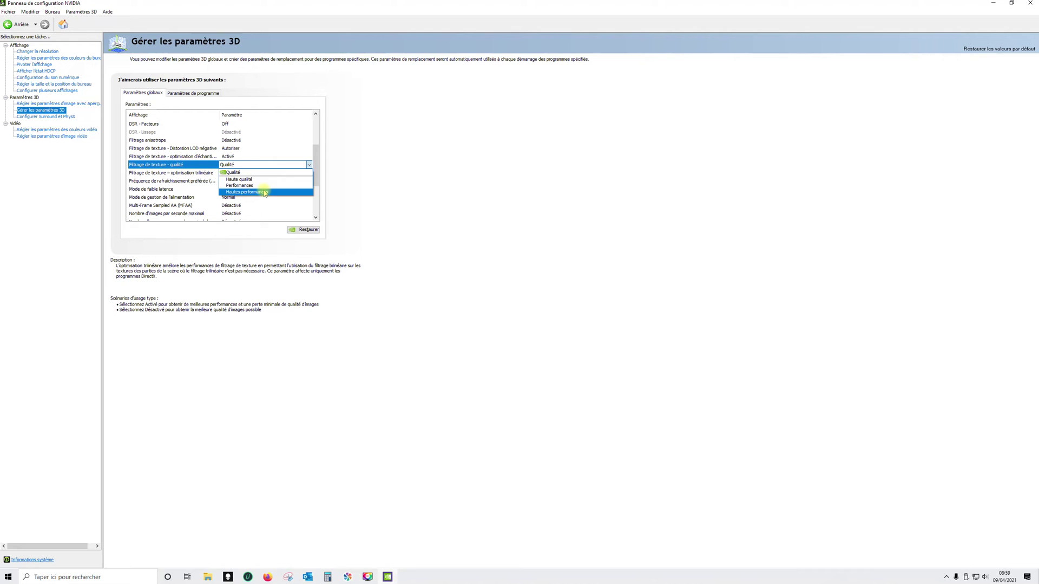
left_click(264, 193)
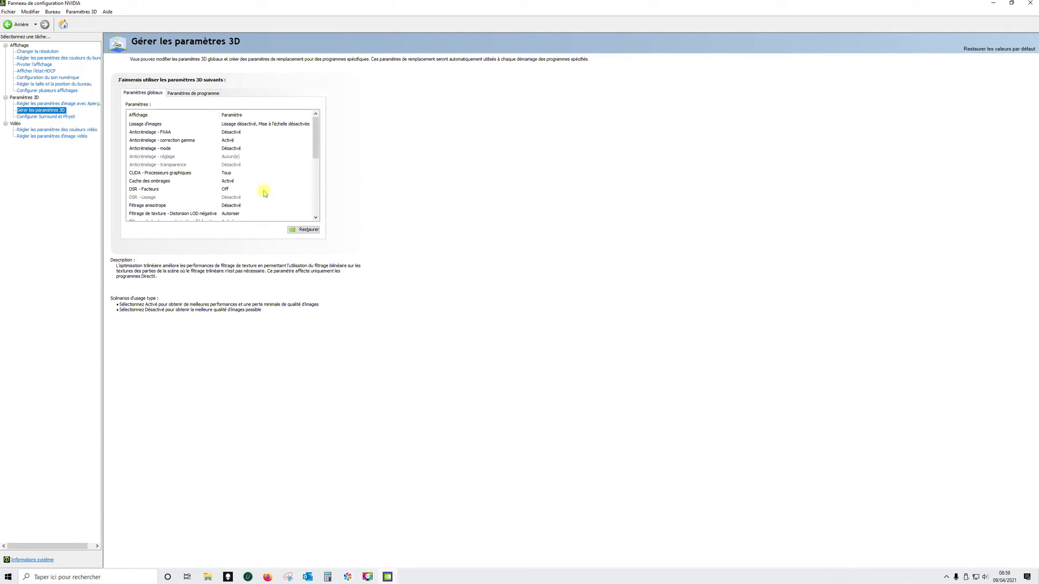
Set the global power management mode to Prefer maximum performance
scroll(316, 156, "down", 1)
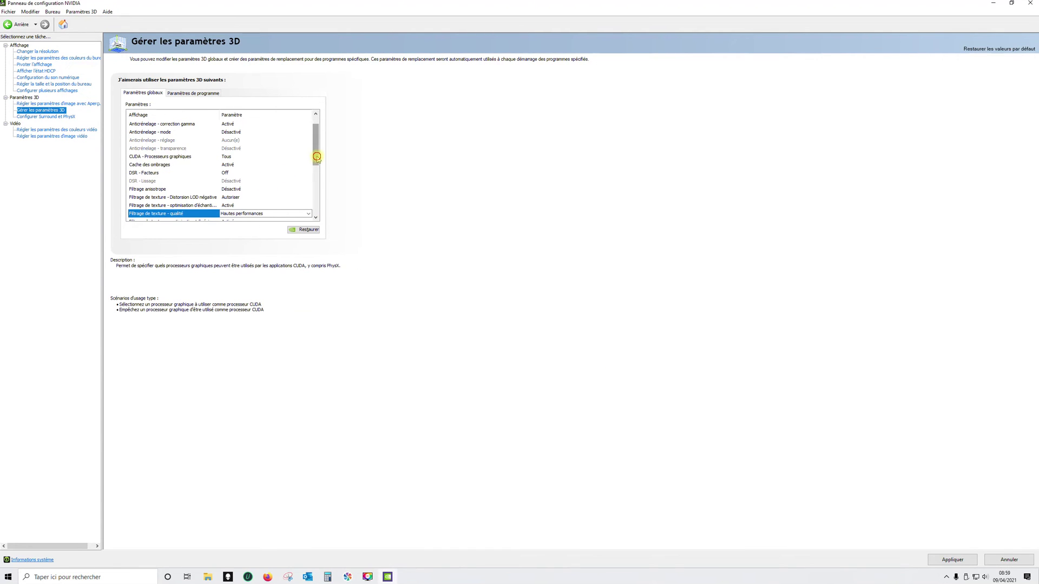
left_click_drag(317, 157, 319, 211)
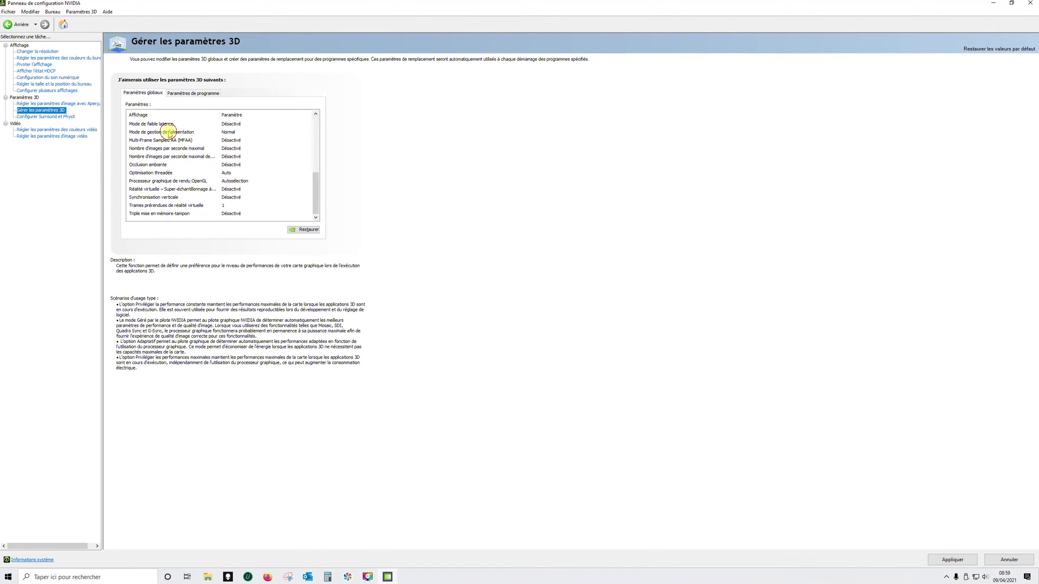
left_click(181, 133)
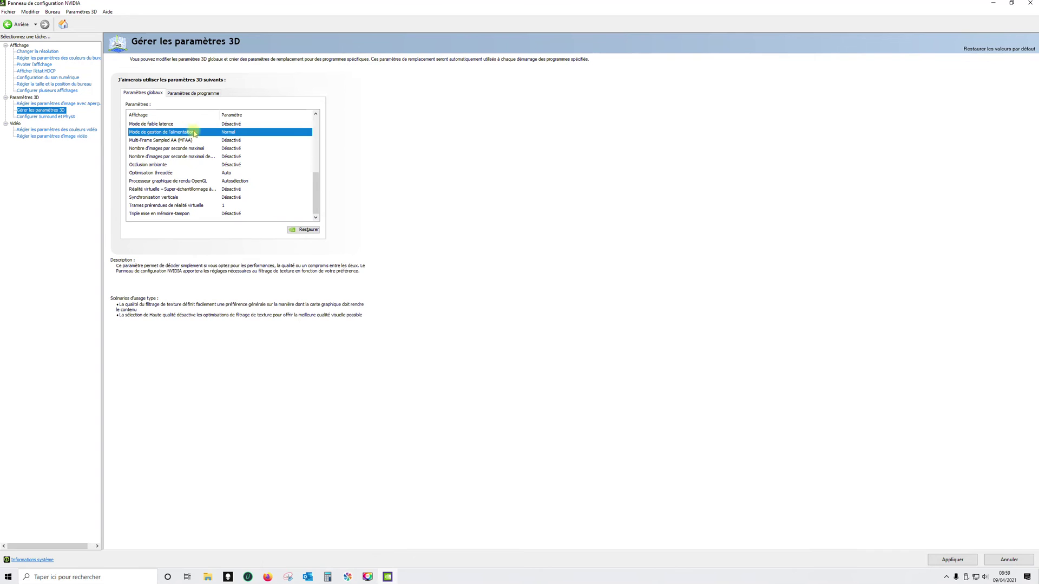
left_click(309, 133)
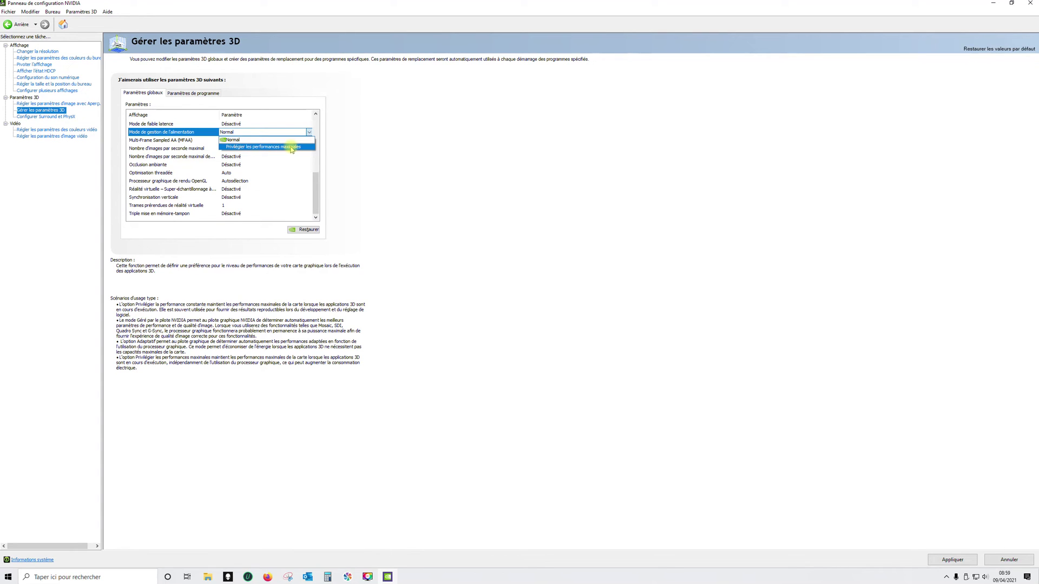
left_click(291, 147)
scroll(266, 135, "up", 6)
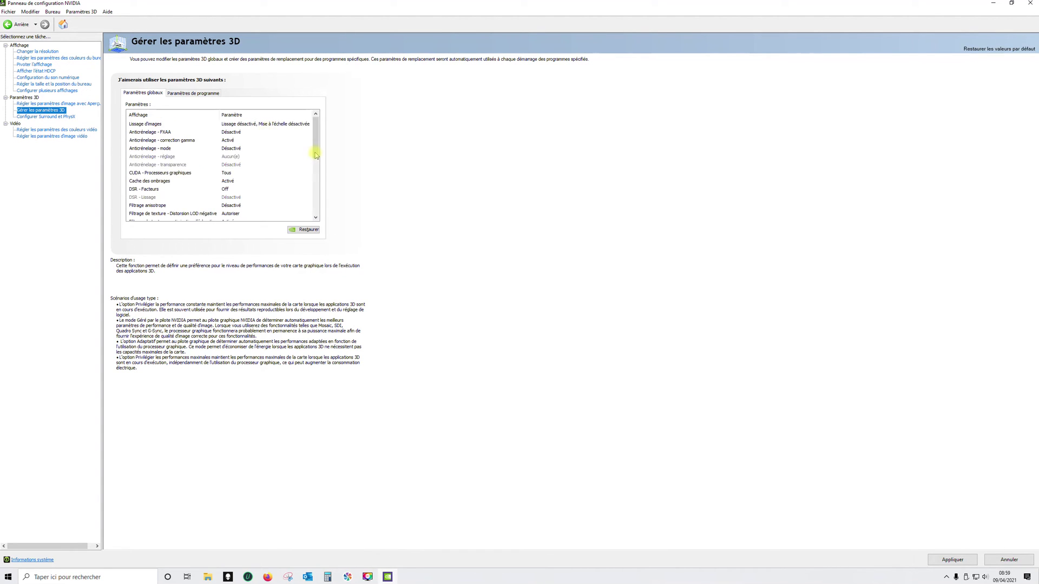
scroll(316, 156, "down", 2)
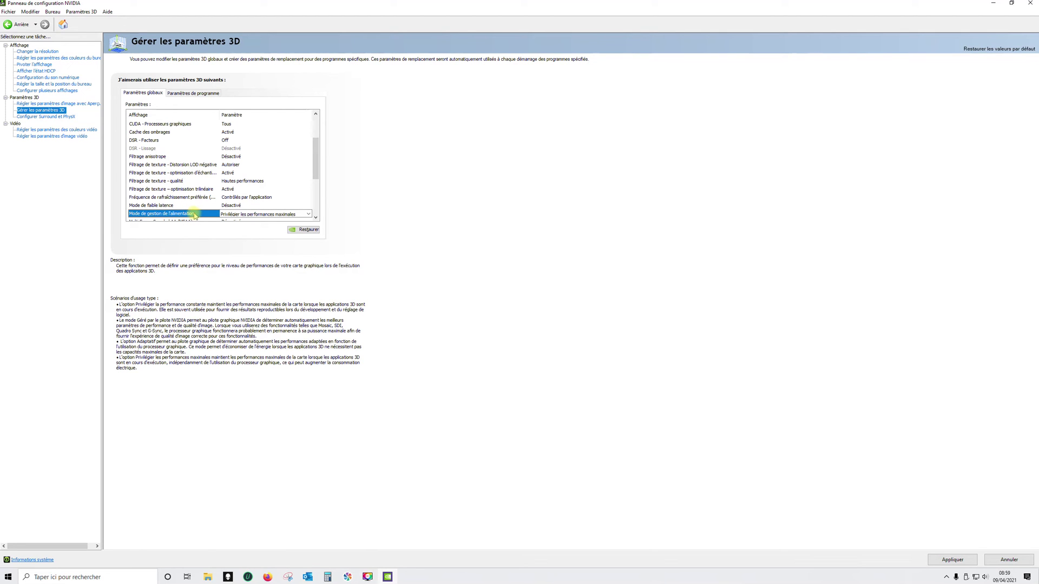
Leave vertical sync at Désactivé, apply the 3D settings, and close NVIDIA Control Panel
left_click(316, 187)
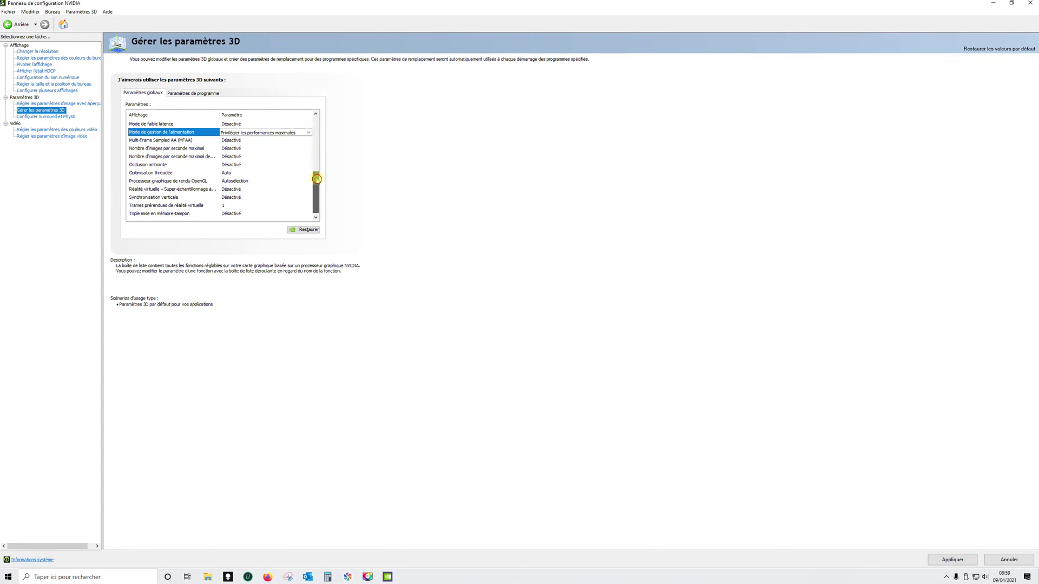
mouse_move(174, 196)
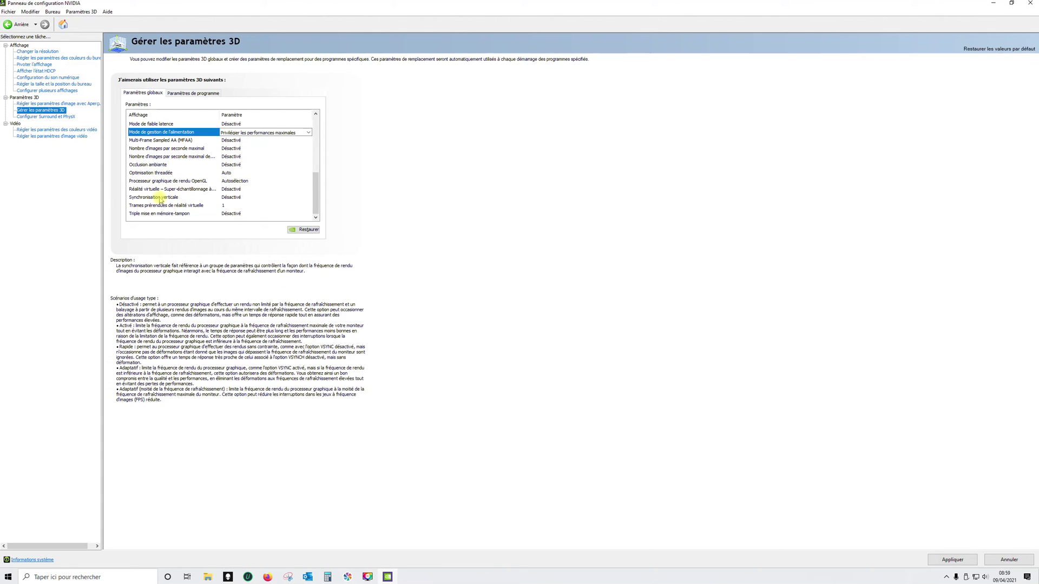
left_click(249, 197)
left_click(310, 197)
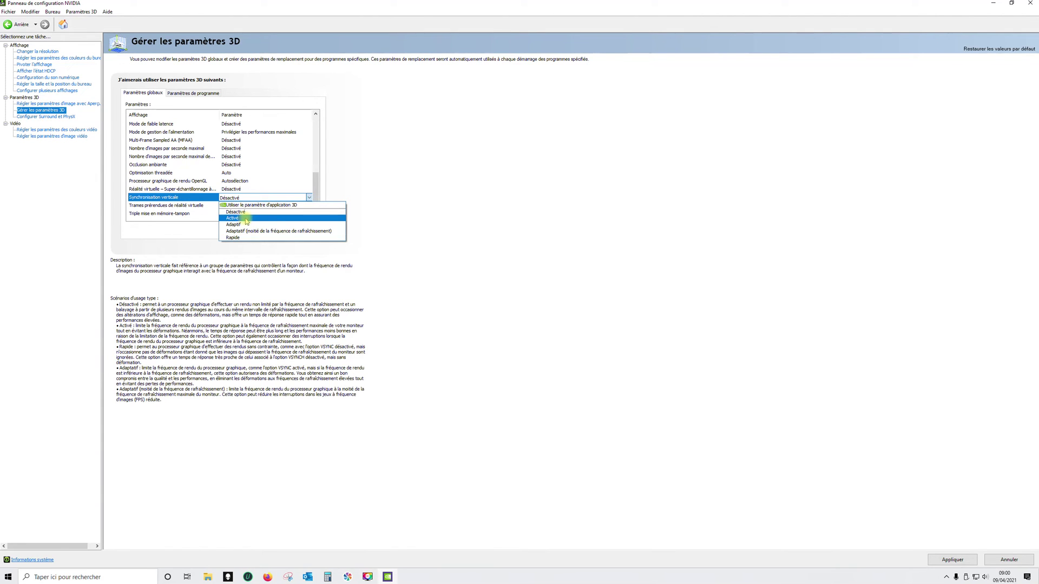
left_click(309, 198)
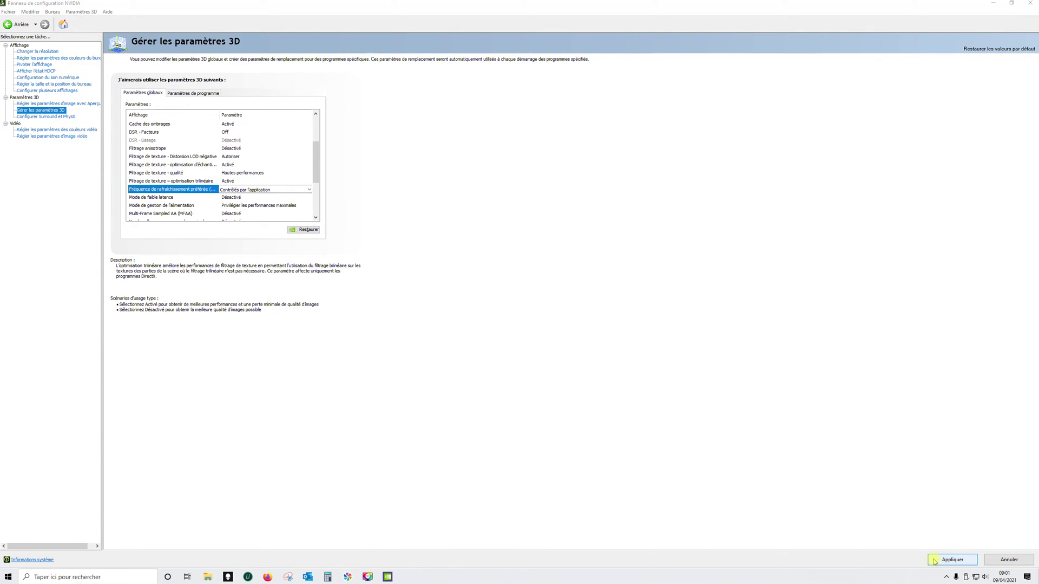
left_click(934, 561)
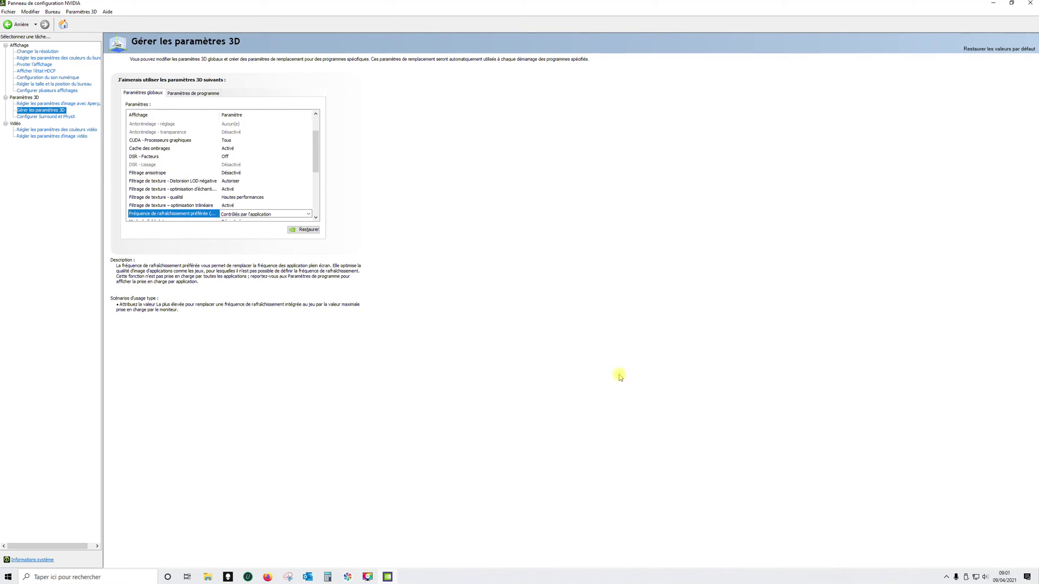
left_click(1030, 3)
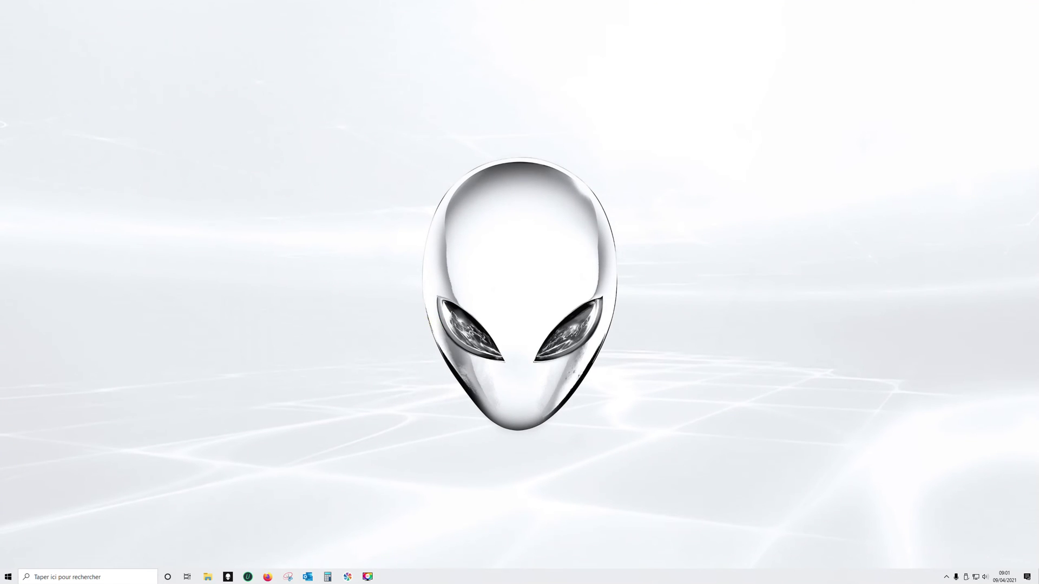
Start Lumion 11.0 from the Start menu and reach its welcome screen at 54%
left_click(268, 576)
left_click(9, 576)
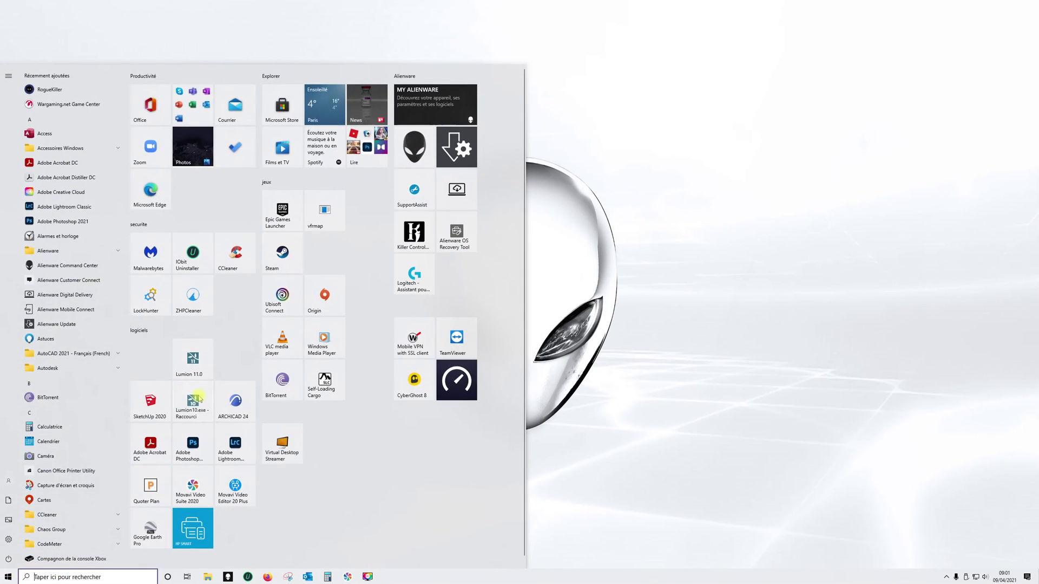
left_click(193, 360)
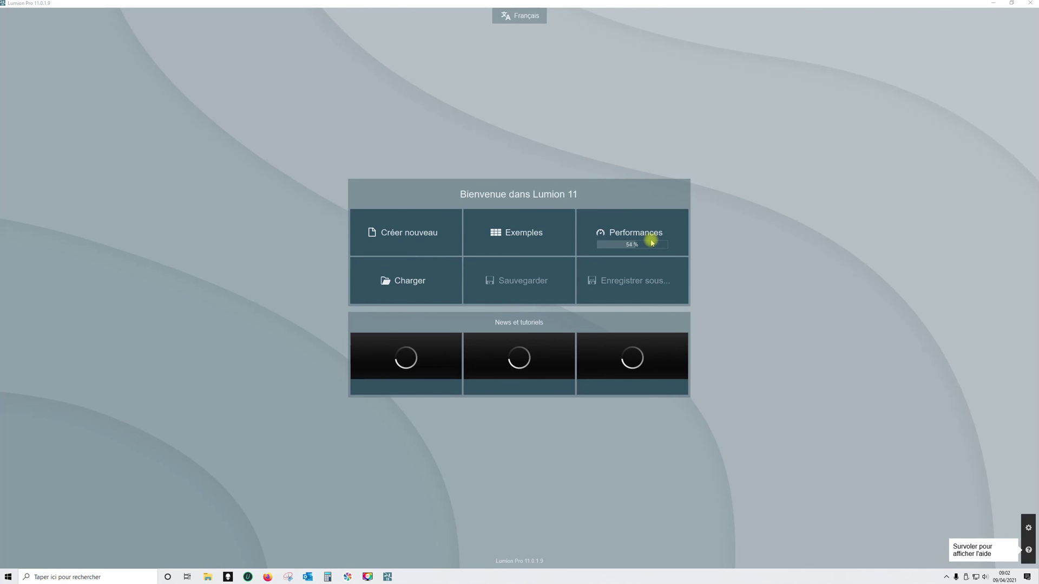
Open the Performances tile on the Lumion welcome screen
left_click(652, 241)
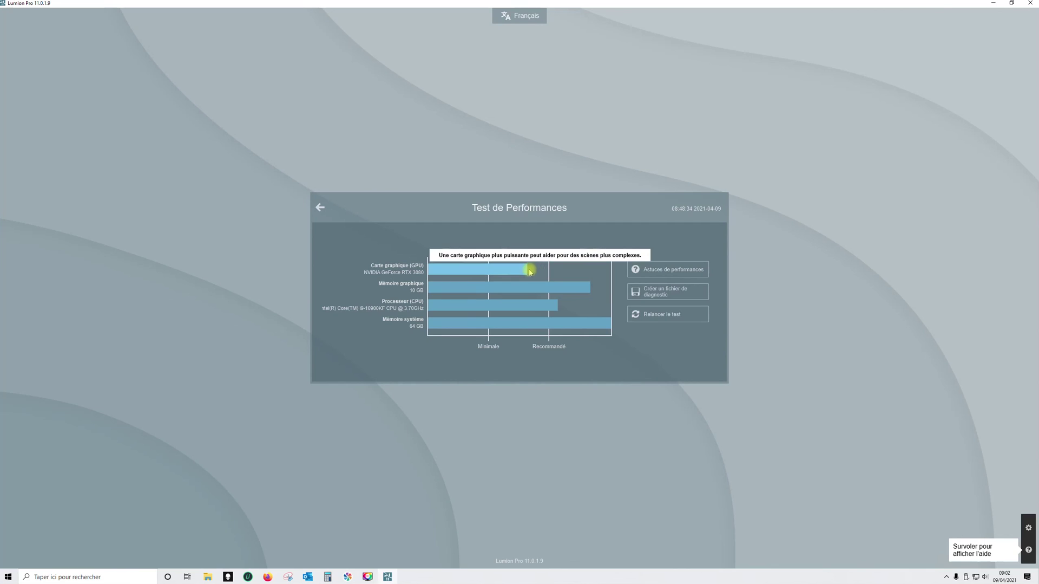
Rerun the Lumion hardware test and continue to the welcome screen showing 97%
mouse_move(668, 313)
left_click(671, 317)
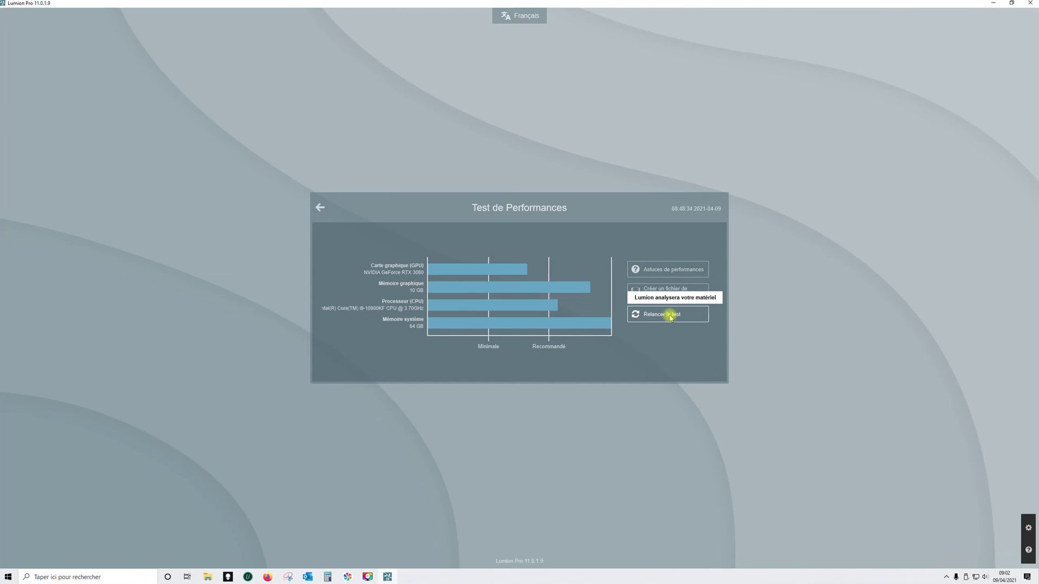
left_click(320, 208)
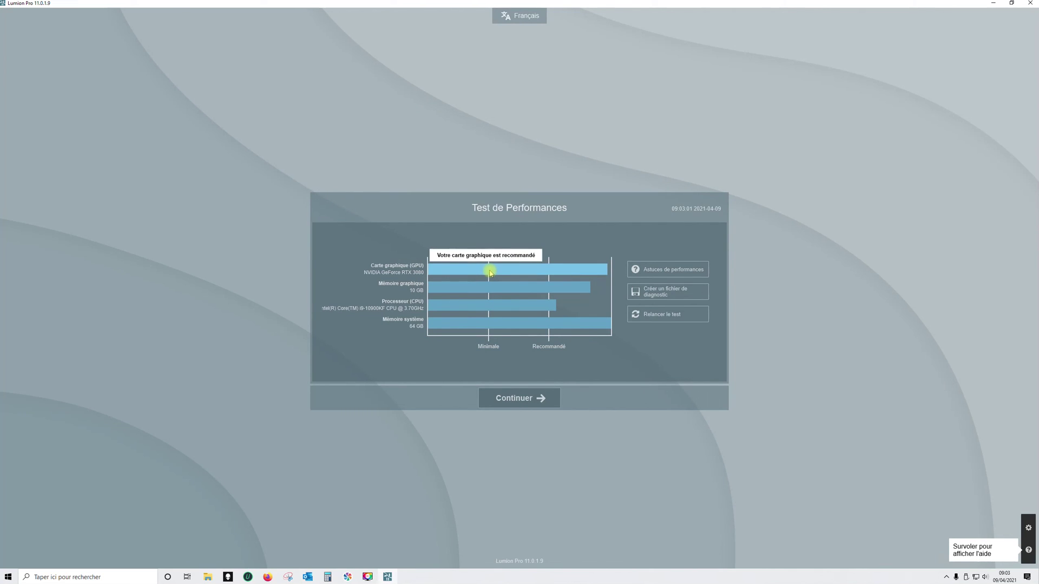
left_click(527, 399)
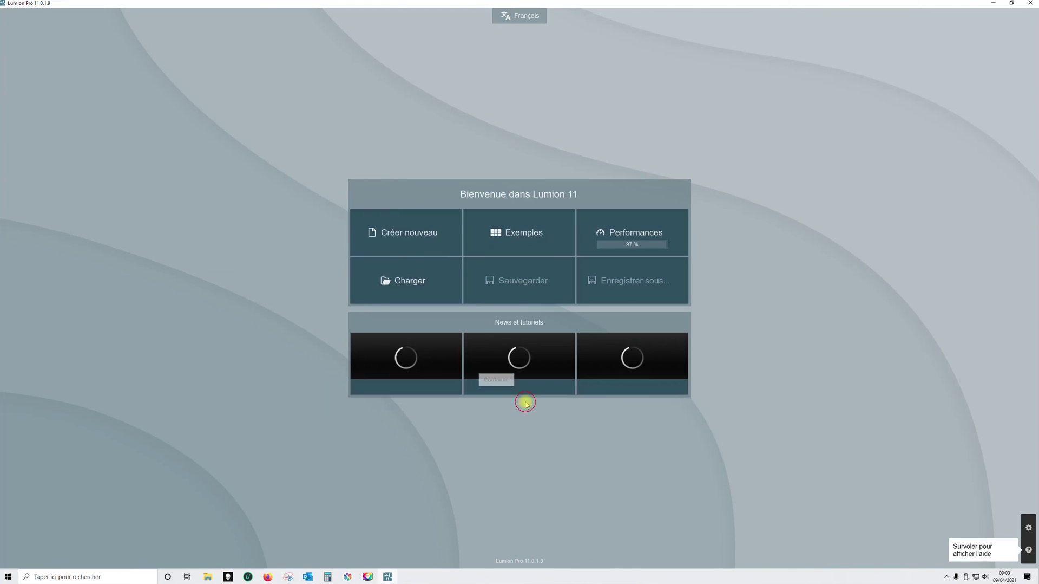